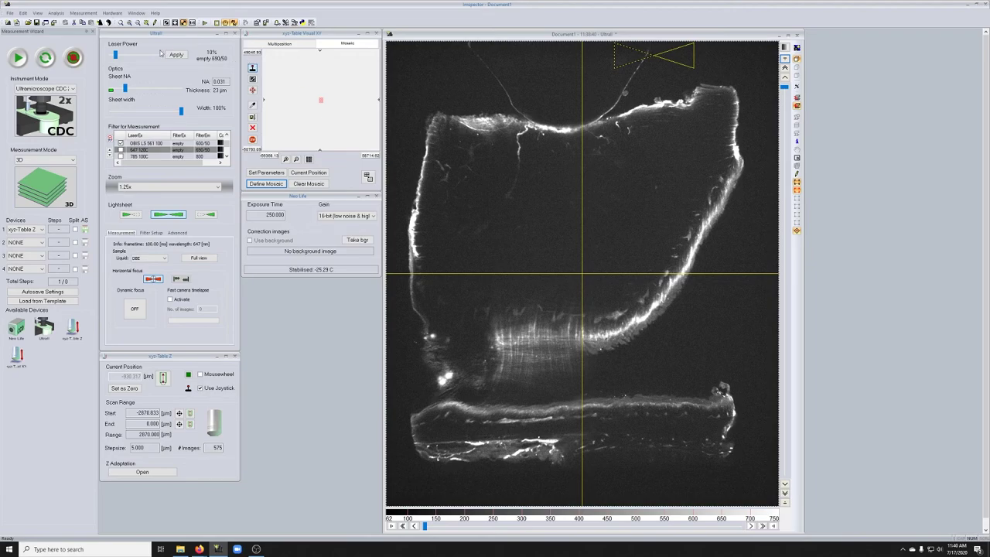
- Change the exposure time from 250 to 500 ms and start the live measurement at 10% laser power
left_click(115, 55)
left_click(275, 219)
left_click(273, 215)
key("Return")
left_click(73, 60)
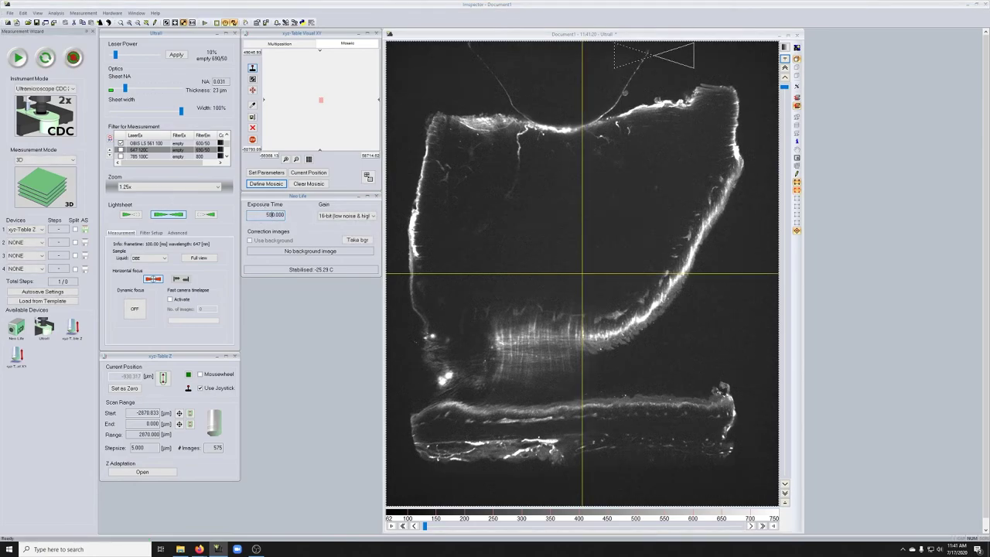
- Auto-rescale the live image's intensity range to 1500, then stop and restart the measurement
left_click(73, 58)
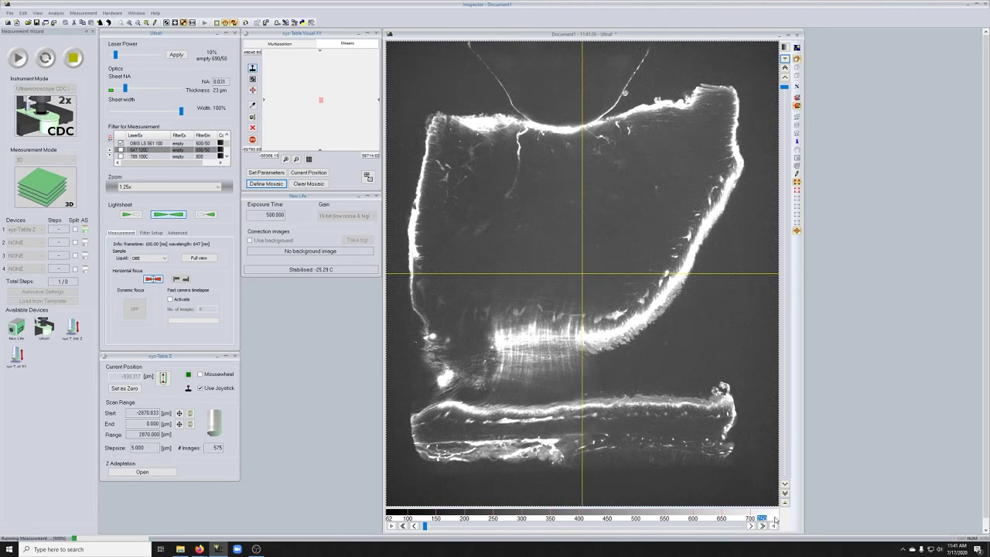
key("Return")
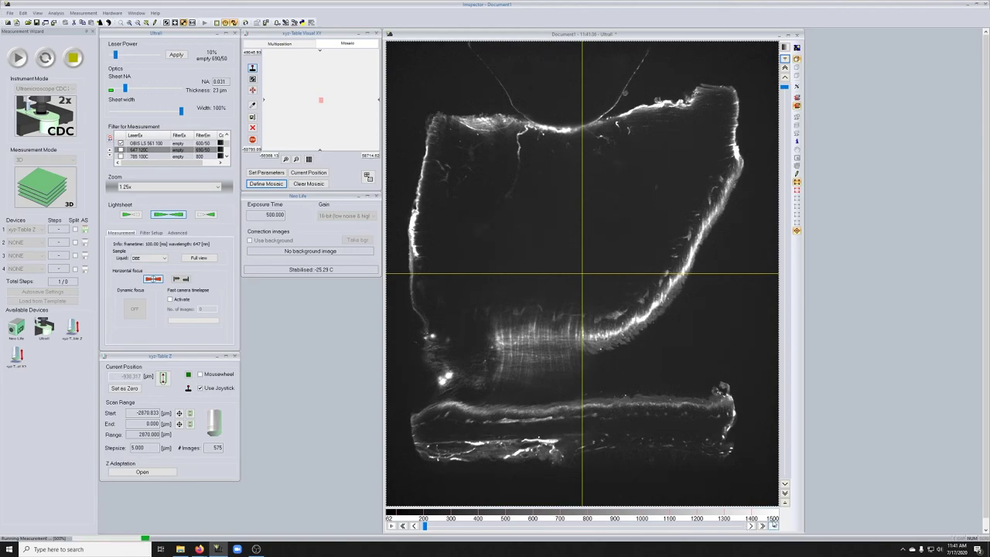
left_click(275, 215)
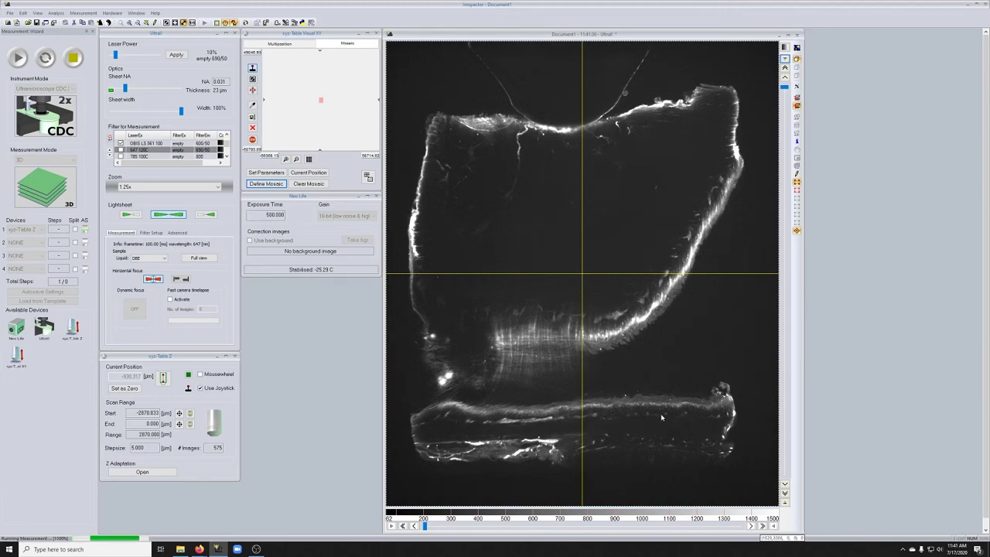
left_click(75, 54)
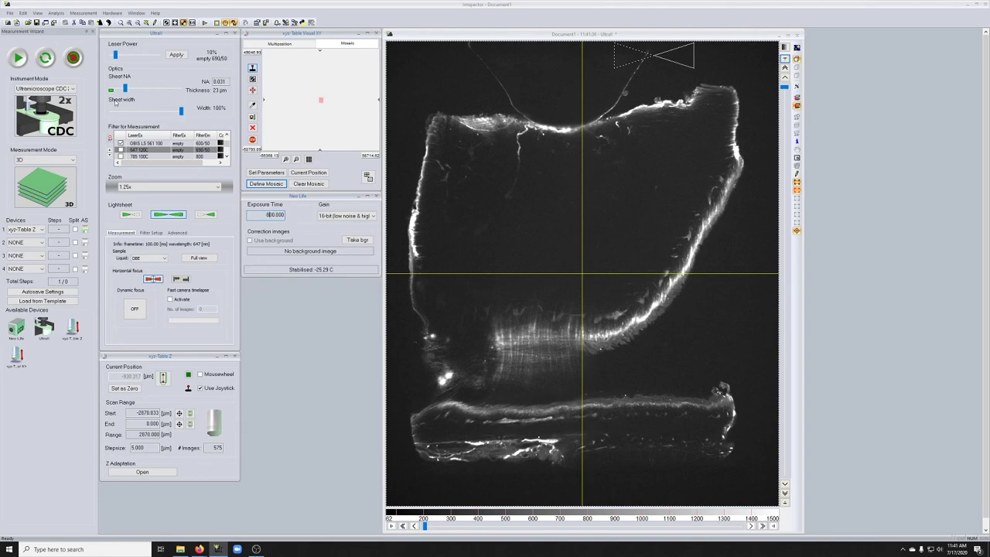
left_click(72, 57)
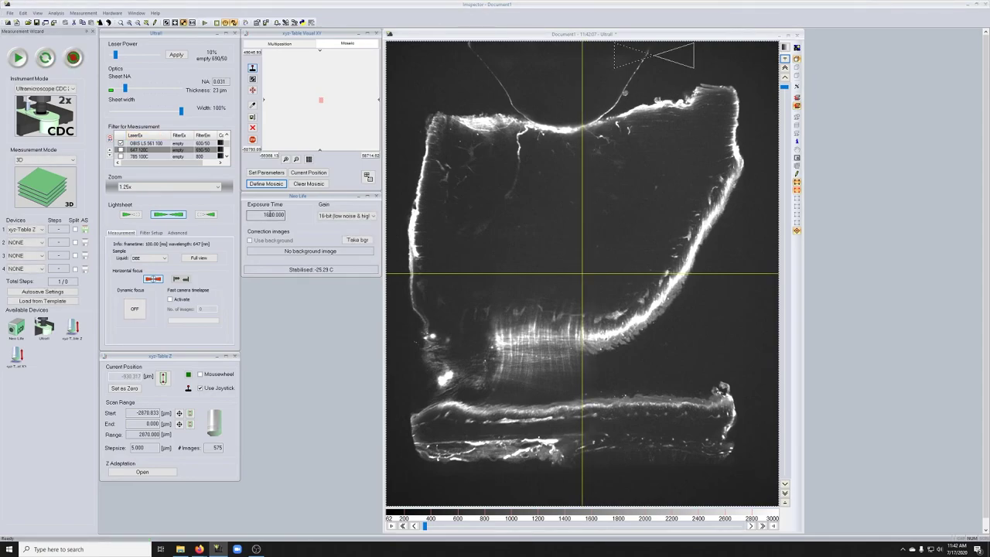
- Replace the 1600 ms exposure time with 800 ms
left_click_drag(272, 214, 263, 214)
type("800")
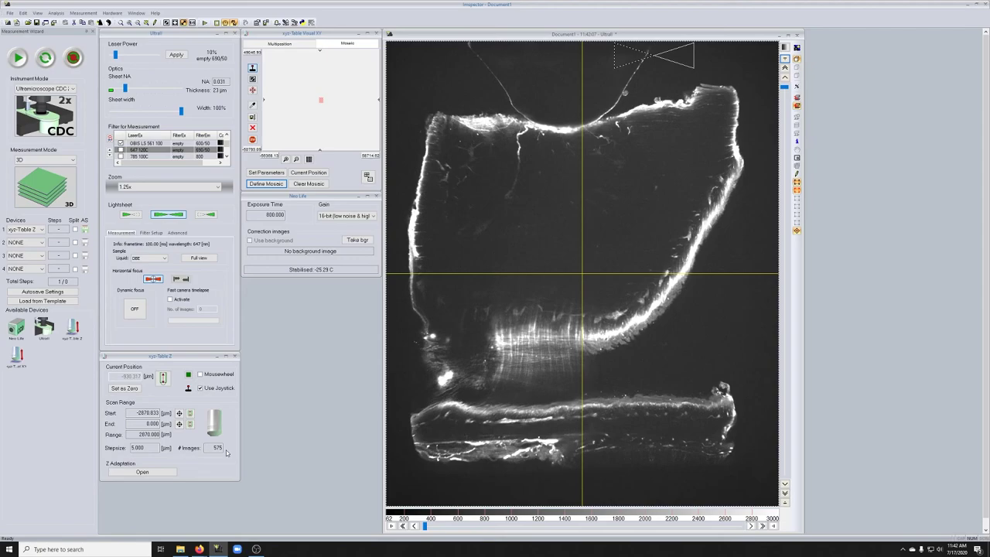
left_click(282, 215)
left_click(172, 55)
- Raise the laser power slider from 10% to 43%
left_click_drag(115, 56, 131, 57)
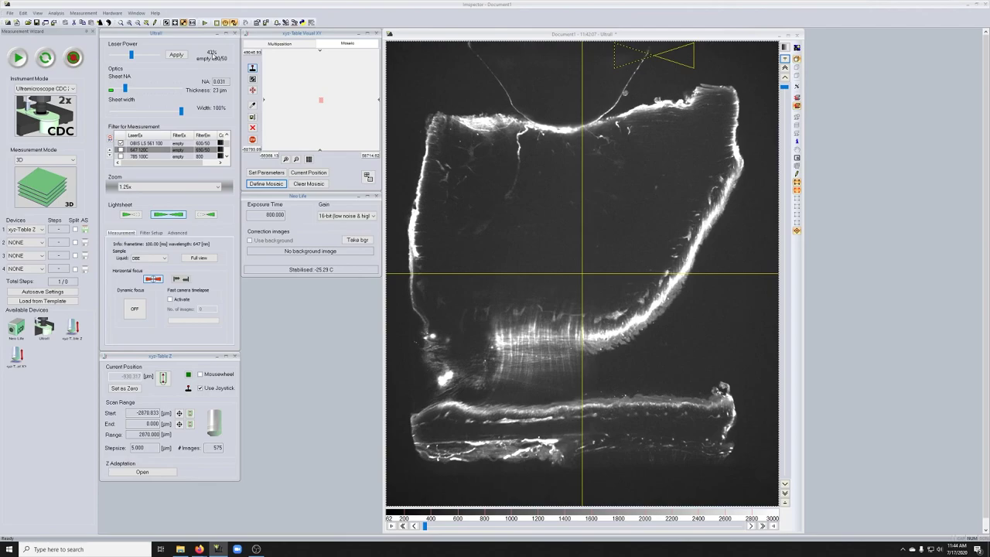
- In the Firefox guide, find section 8.2.5 Laser power and open Figure 8.10 in its own window
left_click(196, 532)
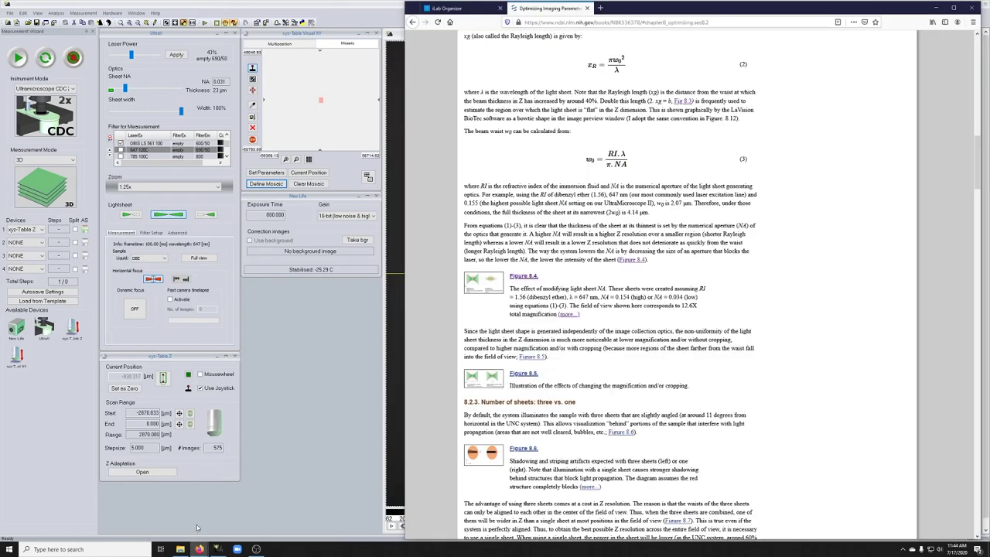
scroll(651, 427, "up", 8)
scroll(651, 426, "up", 3)
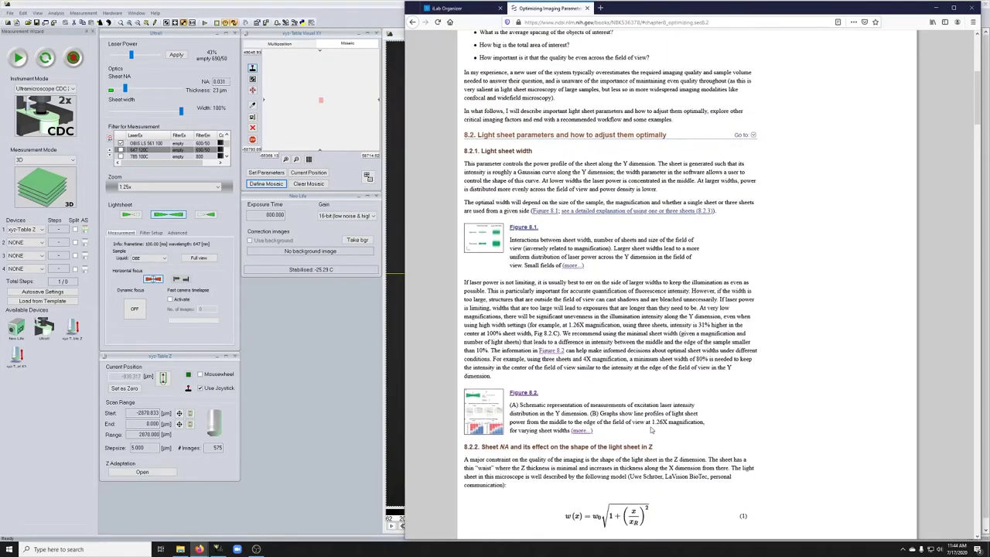
scroll(652, 430, "down", 15)
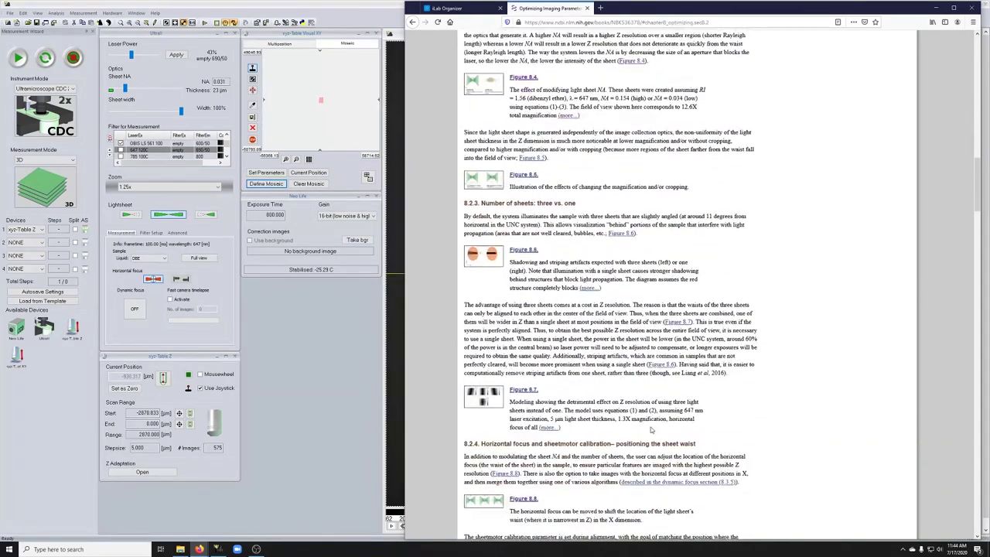
scroll(651, 430, "down", 6)
left_click(469, 247)
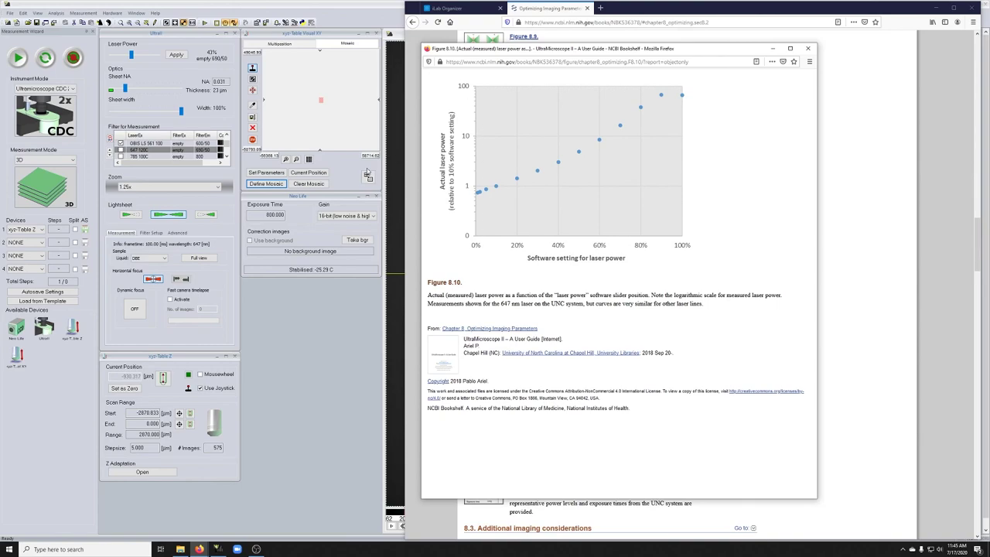
- Back in ImSpector, select the 800.000 exposure time value
left_click_drag(292, 217, 274, 217)
- Set exposure time to 10 ms and apply 100% laser power
left_click(393, 8)
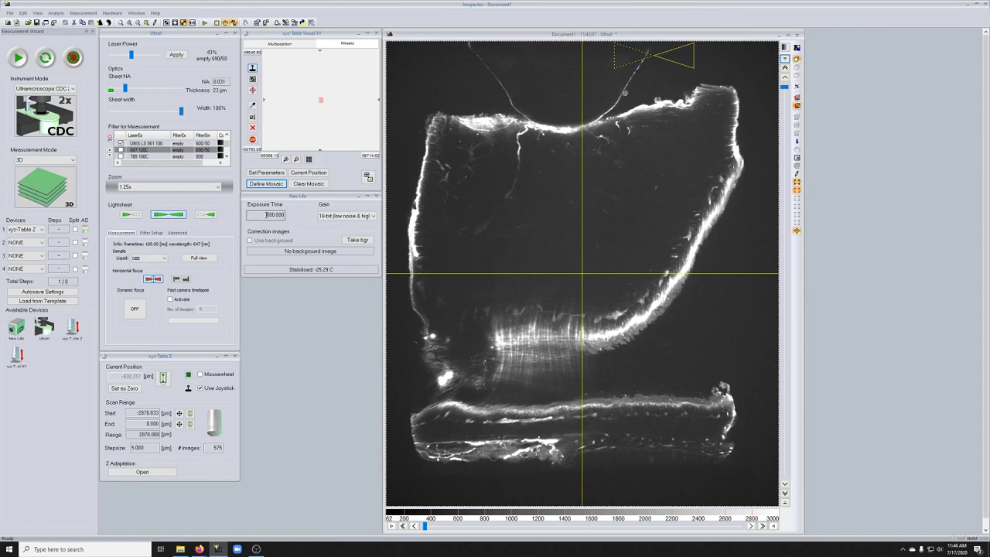
double_click(262, 214)
type("10")
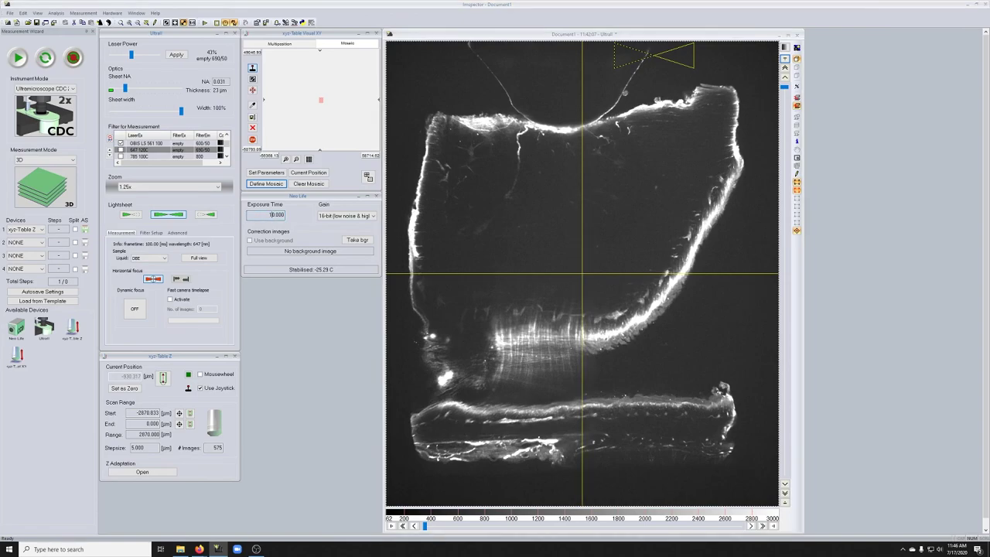
left_click_drag(131, 55, 166, 55)
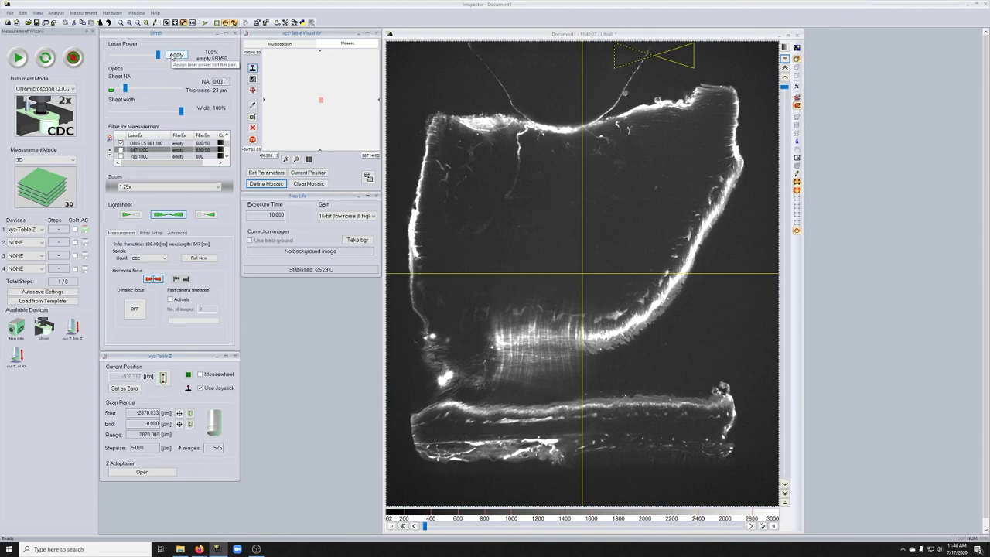
left_click(175, 55)
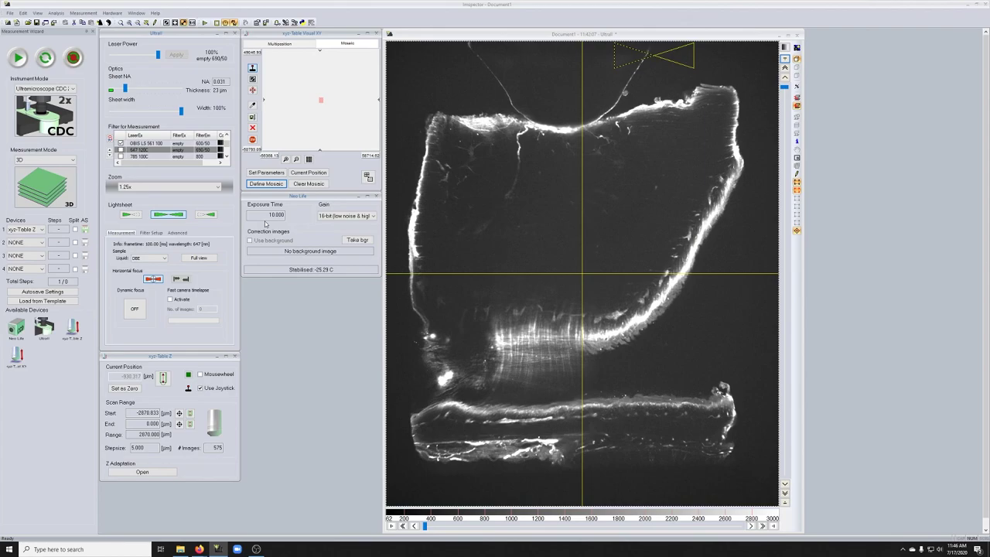
- Start the measurement and try upper display limits of 15000, 1500 and 3200, settling on 750
left_click(73, 59)
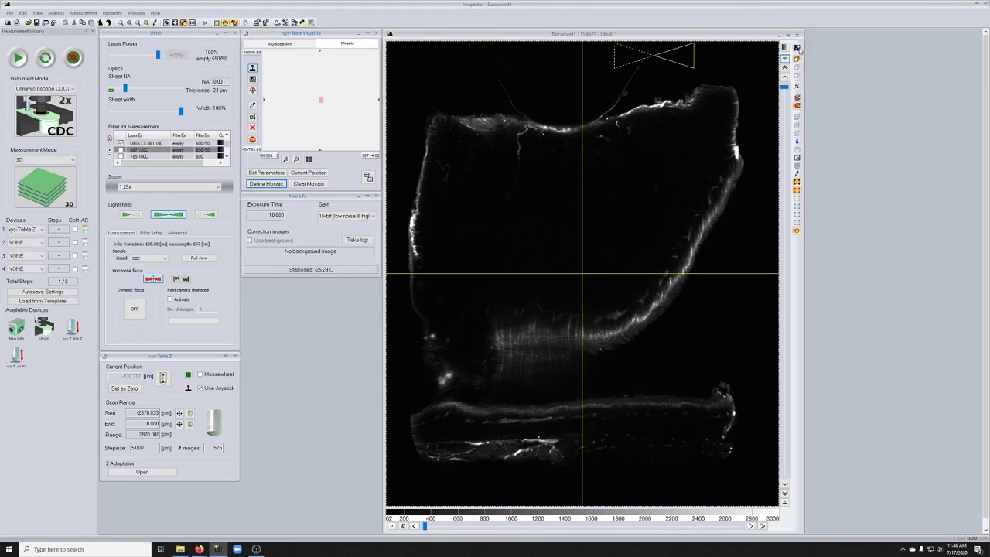
type("15000")
key("Return")
left_click(773, 521)
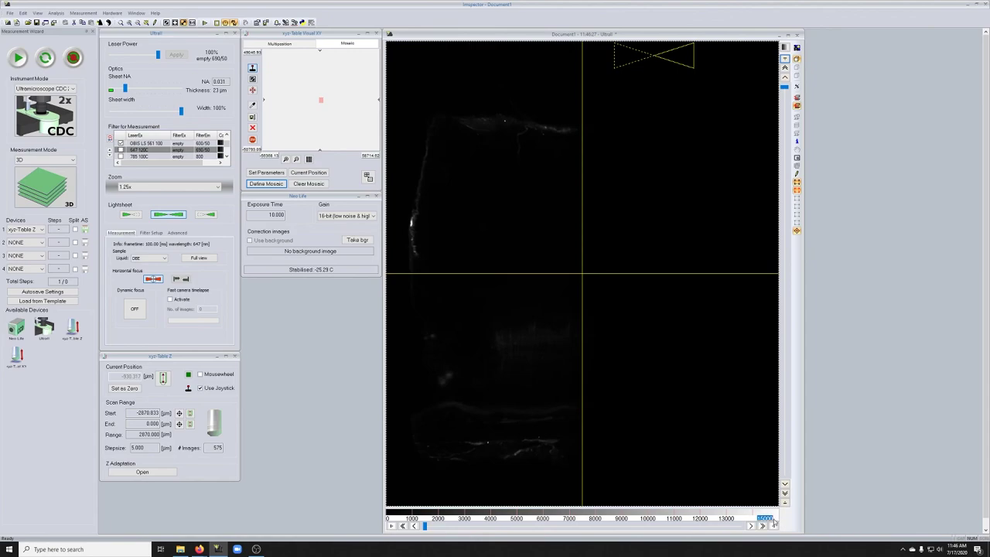
type("1500")
key("Return")
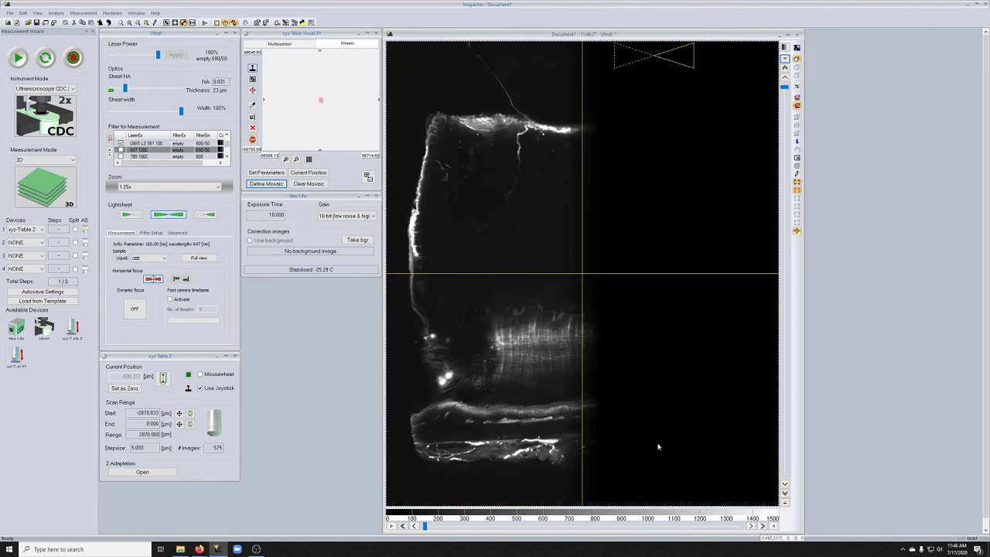
left_click(773, 520)
type("3200")
key("Return")
left_click(771, 522)
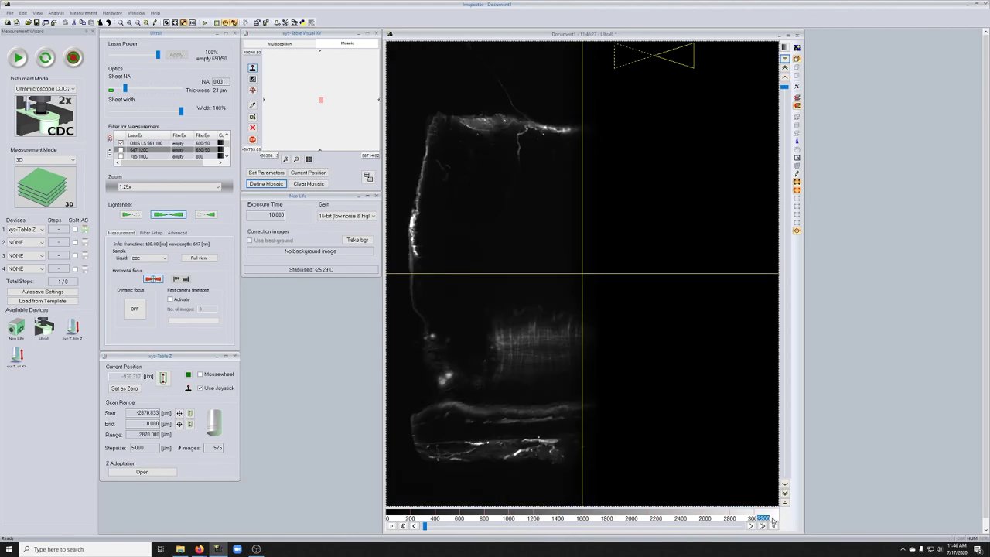
type("750")
key("Return")
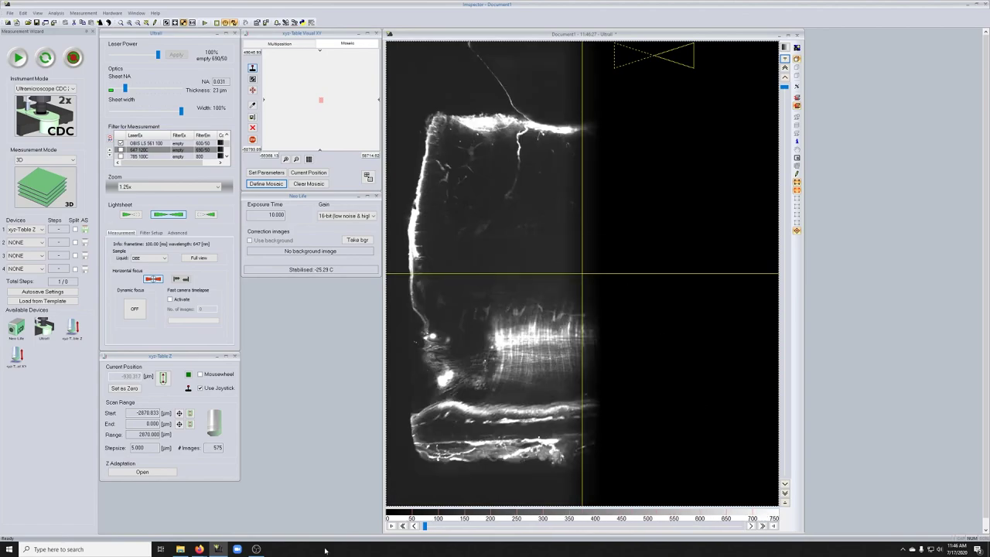
- Focus the 10 ms exposure time field in ImSpector
mouse_move(217, 546)
left_click(281, 216)
- Apply 10% laser power, set exposure to 1600 ms, and start the measurement
left_click_drag(157, 55, 116, 58)
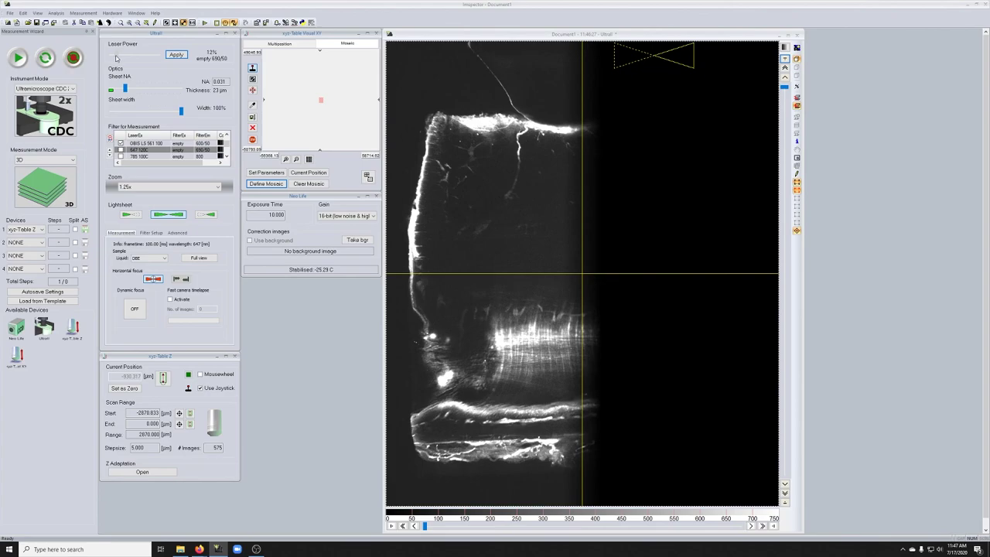
left_click(177, 55)
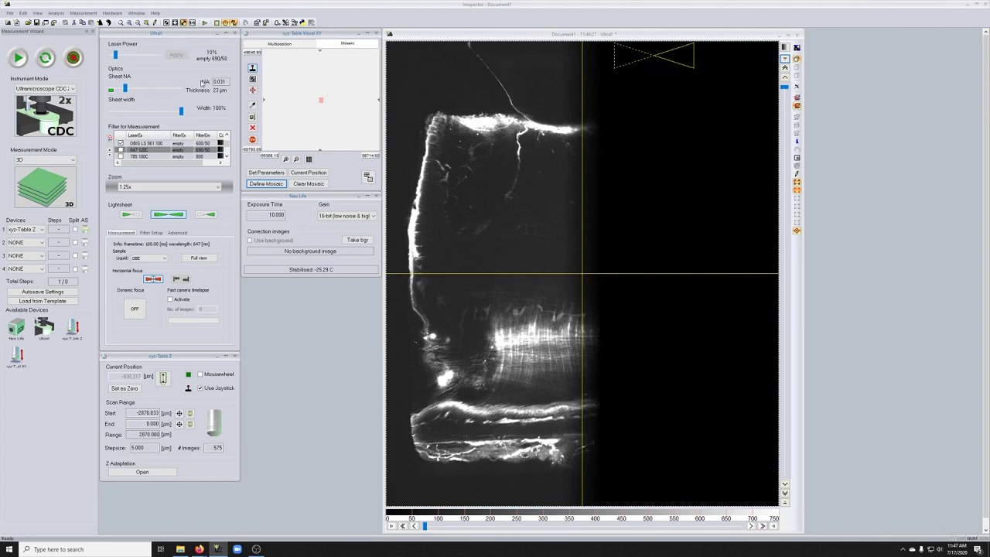
left_click(272, 214)
type("600")
left_click(73, 58)
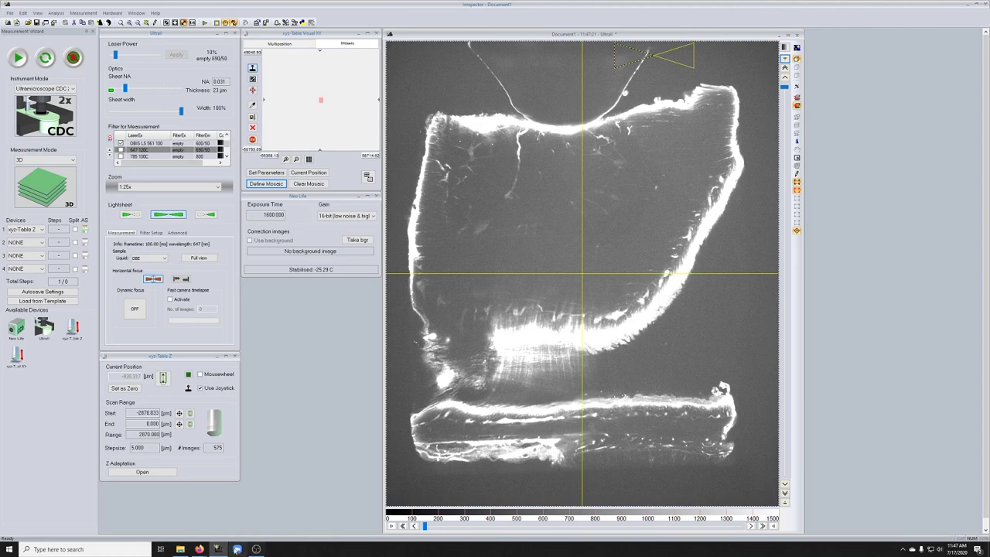
mouse_move(202, 550)
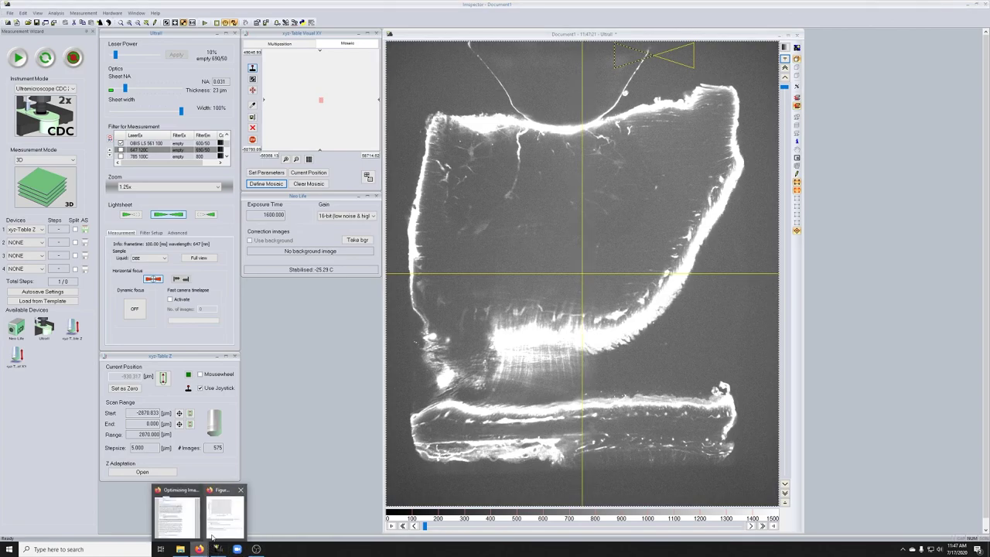
left_click(224, 512)
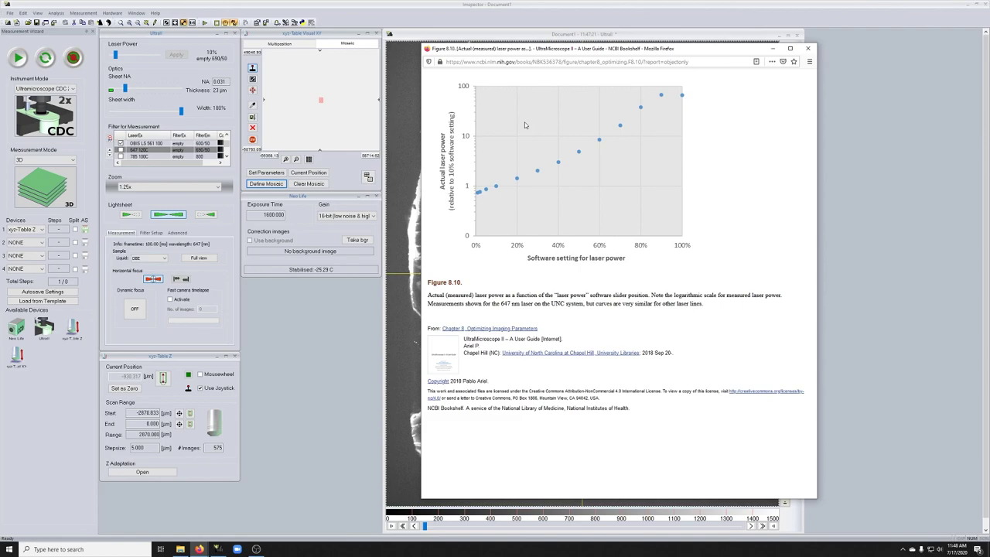
left_click(326, 265)
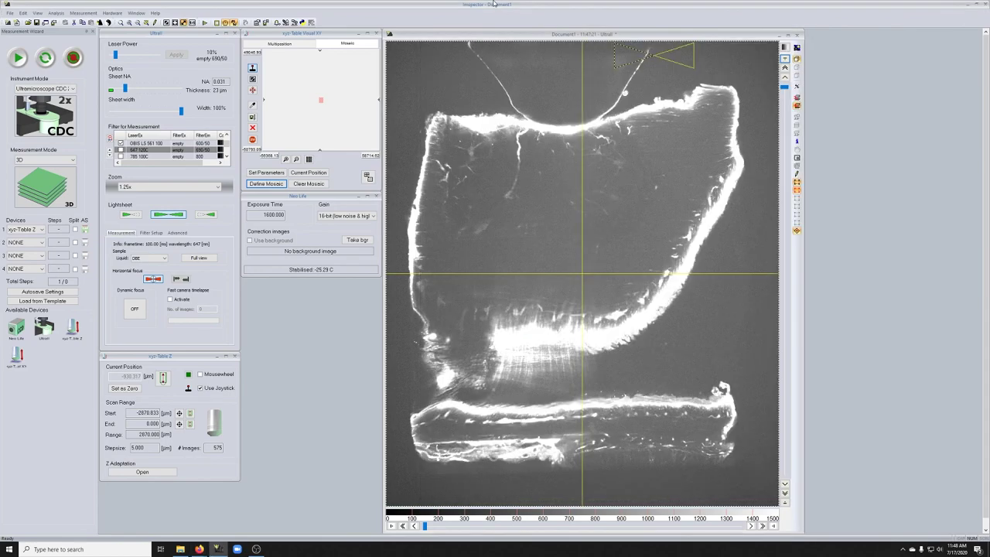